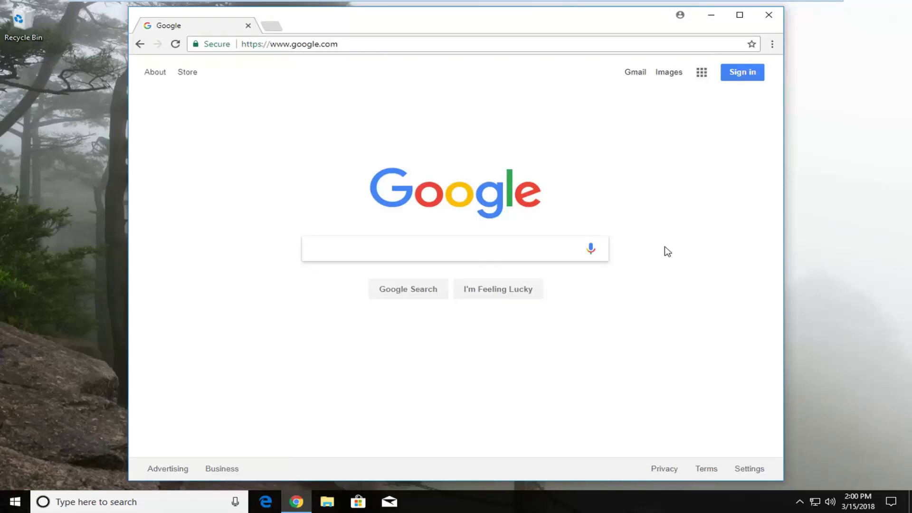
{"action": "type", "text": "fire"}
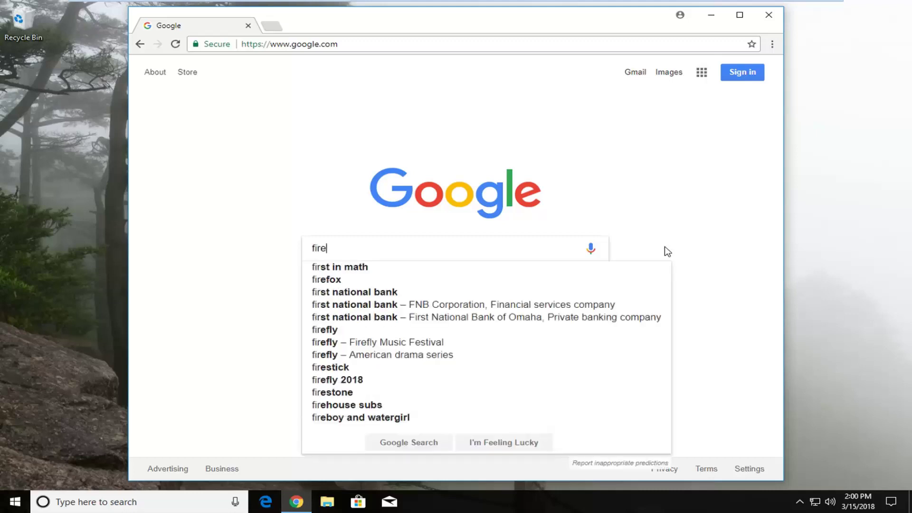
{"action": "type", "text": "fox"}
Run the Google search for "firefox" to reach the results page.
{"action": "key", "text": "Return"}
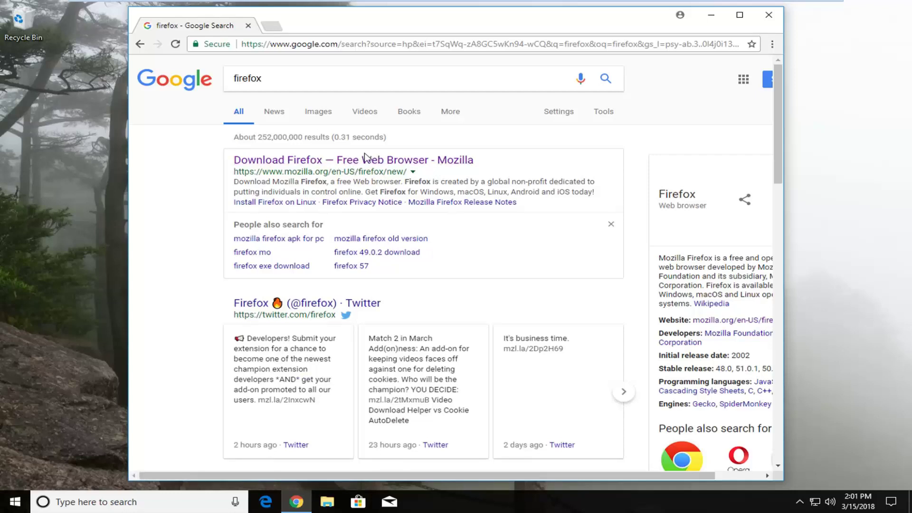
Go to Mozilla's Firefox download result and start the installer download with Download Now.
{"action": "left_click", "coordinate": [363, 161]}
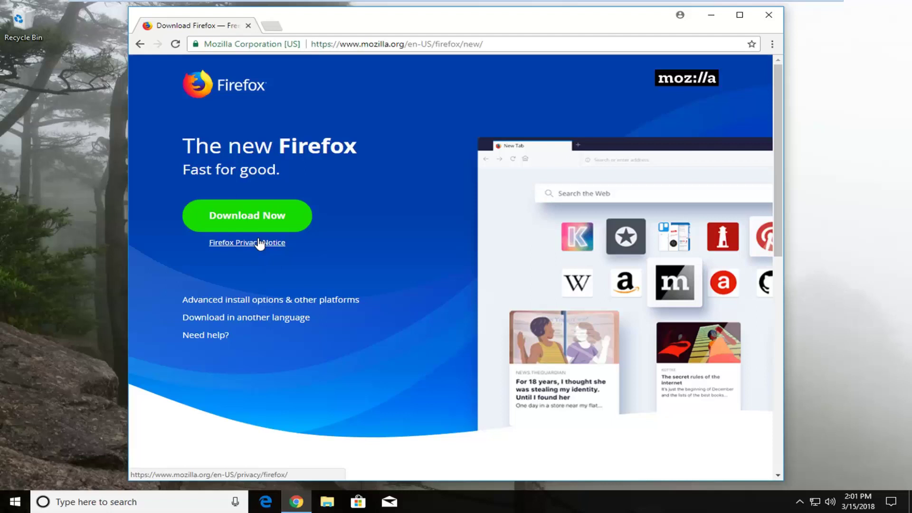
{"action": "left_click", "coordinate": [247, 217]}
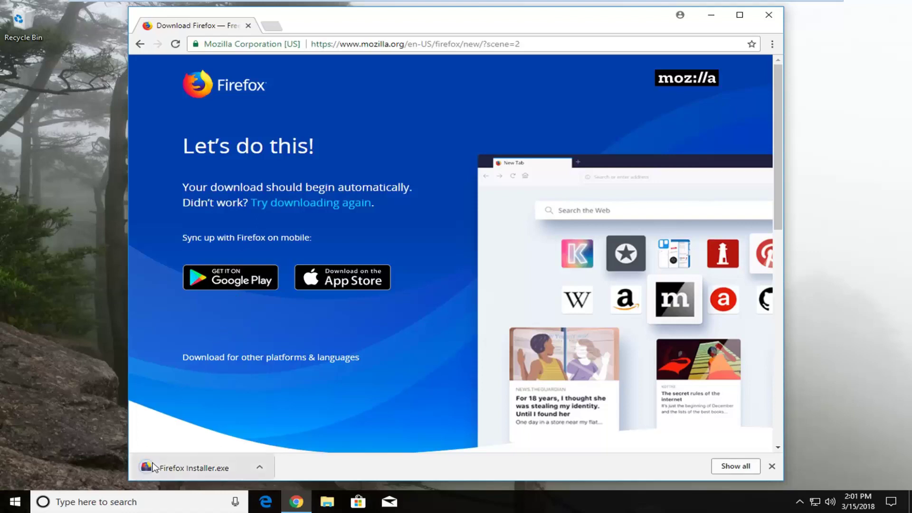
Launch Firefox Installer.exe from the download shelf, minimize Chrome, and allow it to run.
{"action": "left_click", "coordinate": [165, 468]}
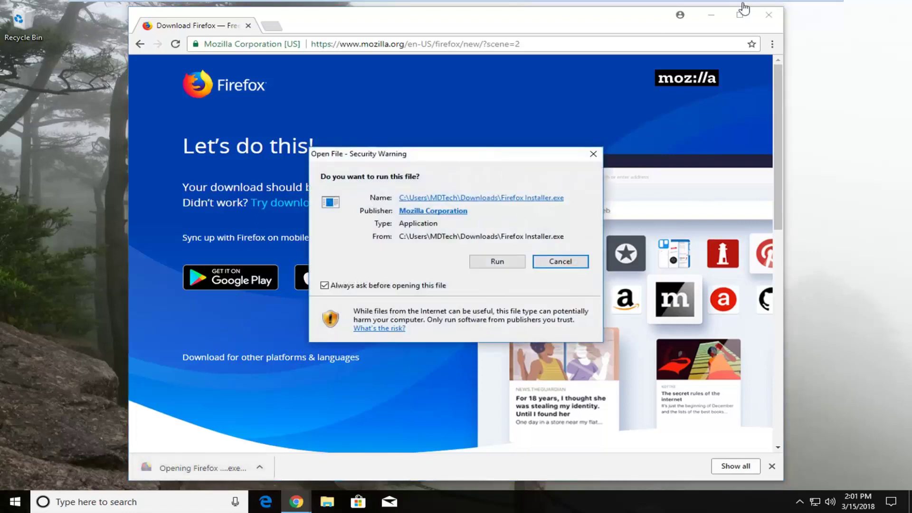
{"action": "left_click", "coordinate": [713, 16]}
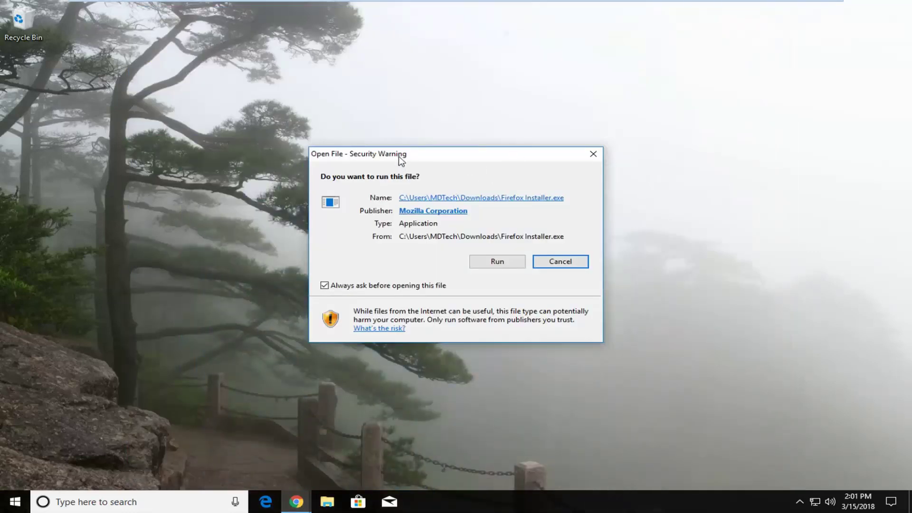
{"action": "left_click", "coordinate": [497, 264]}
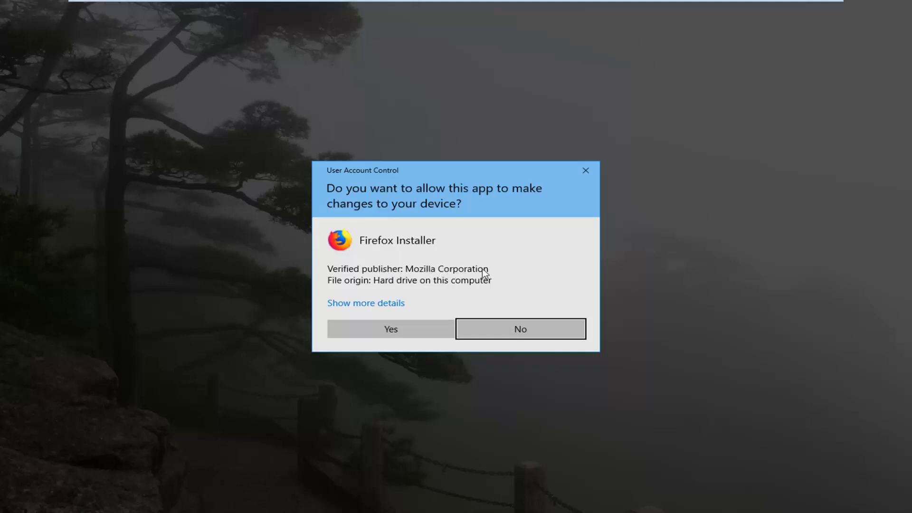
Approve the User Account Control prompt so Firefox Installer can install Firefox.
{"action": "left_click", "coordinate": [386, 329]}
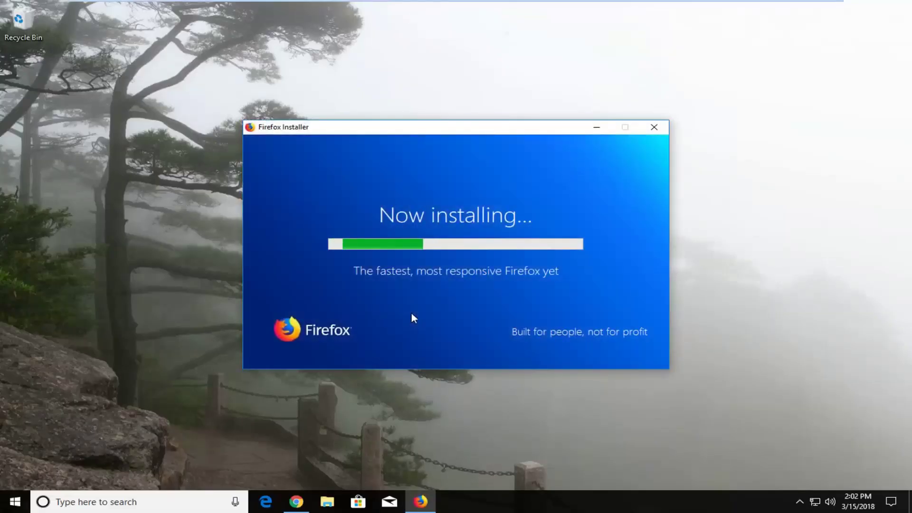